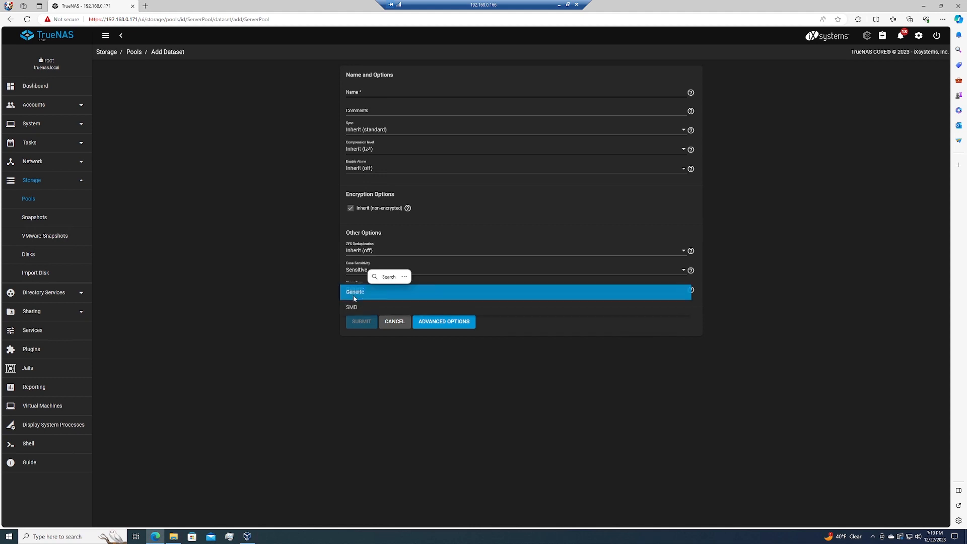
- Create a dataset named Home_Share_Dataset under ServerPool with the share type SMB
left_click(353, 308)
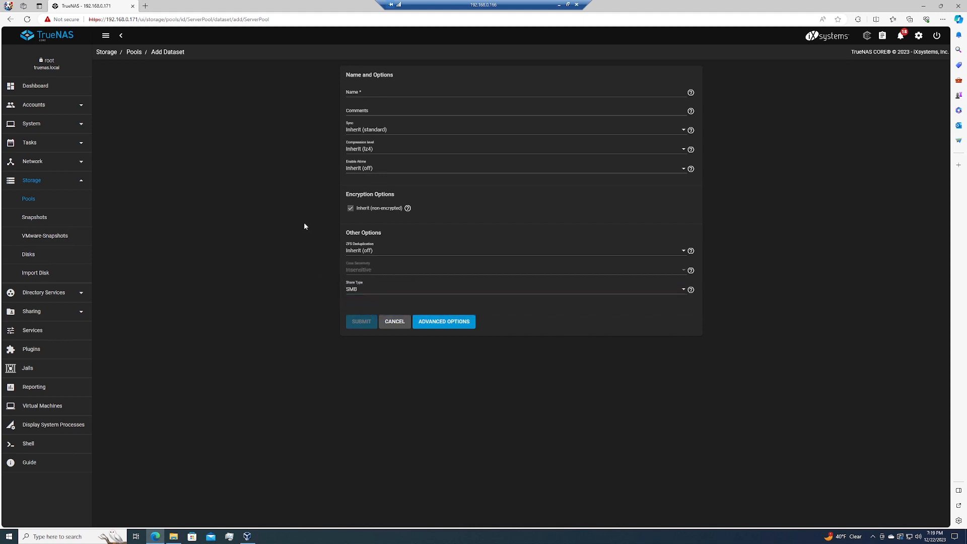
left_click(357, 93)
type("Home_Share_Dataset")
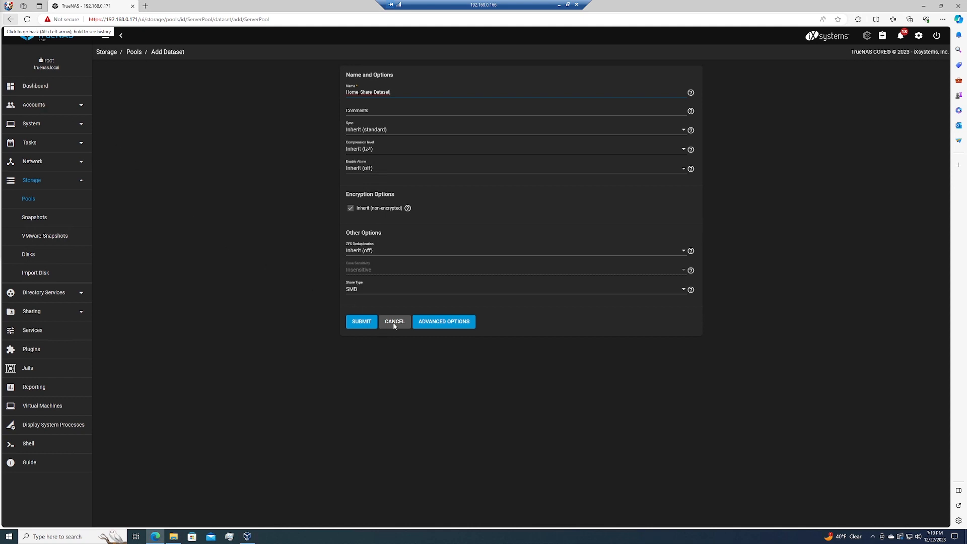
left_click(362, 322)
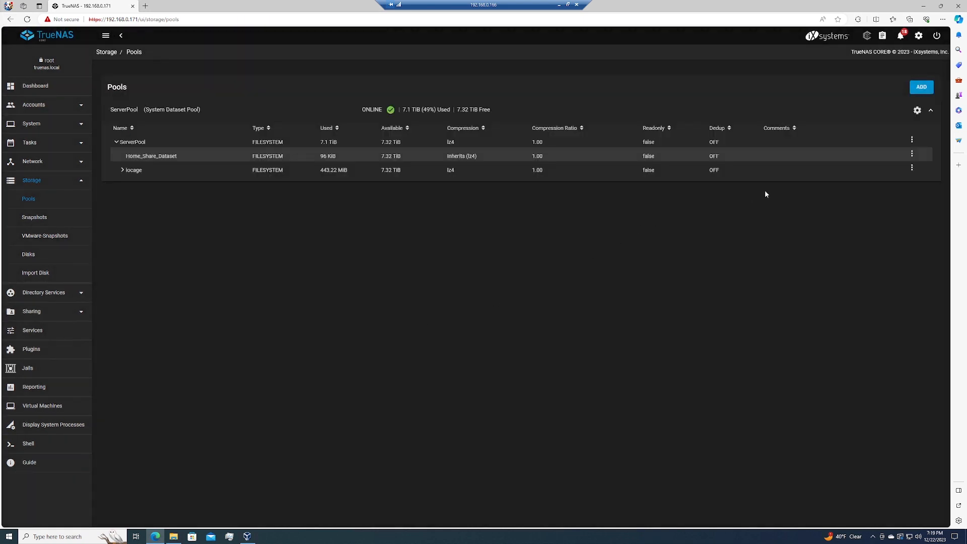
- Edit the permissions of Home_Share_Dataset and enable Apply Group for the wheel group
left_click(912, 154)
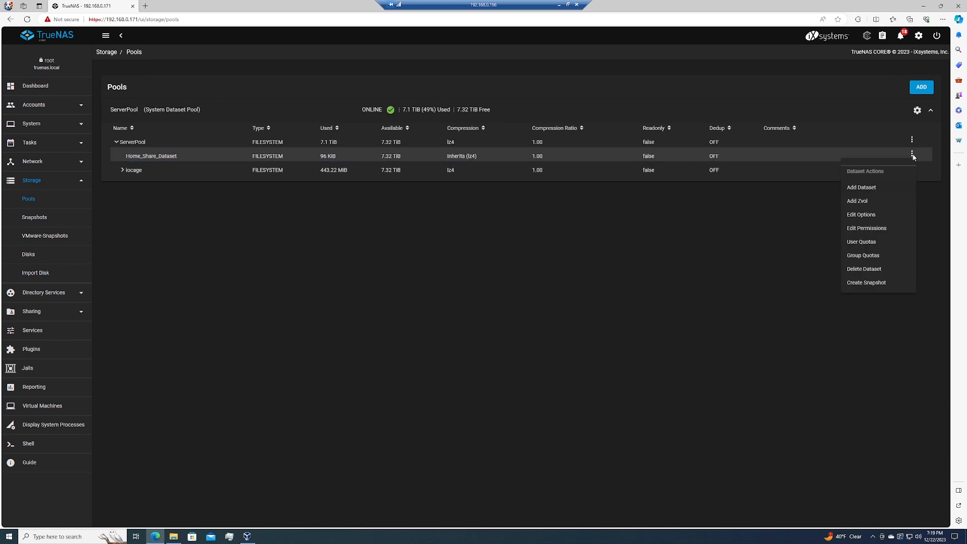
left_click(875, 229)
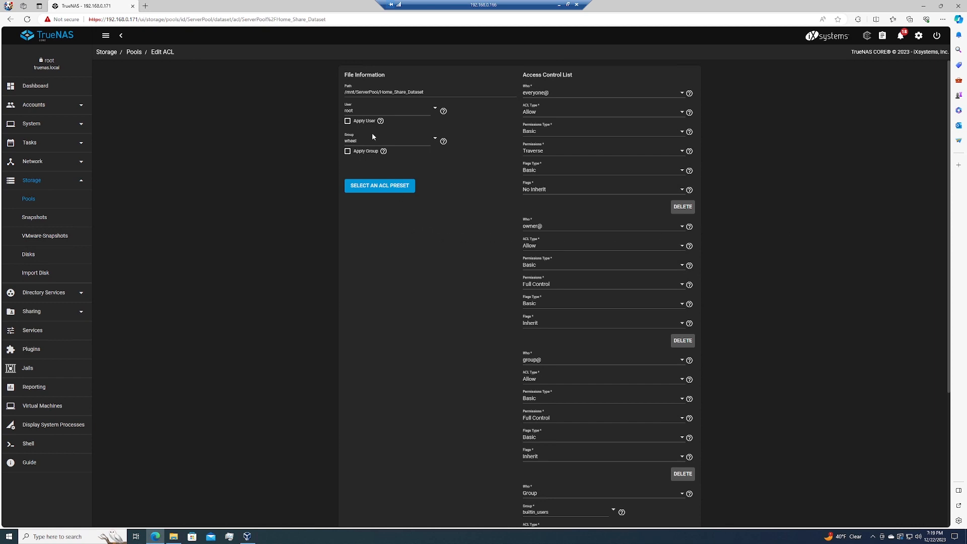
left_click(434, 139)
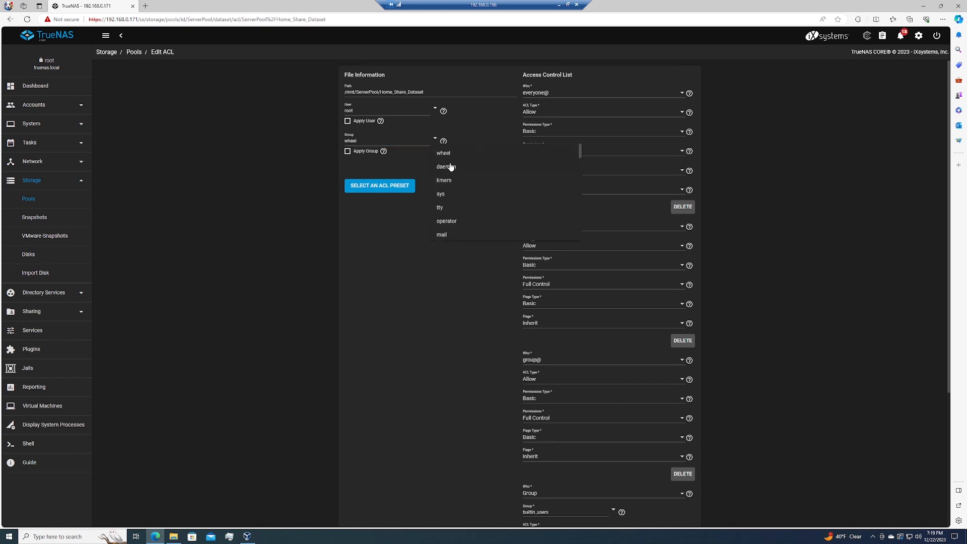
left_click(365, 156)
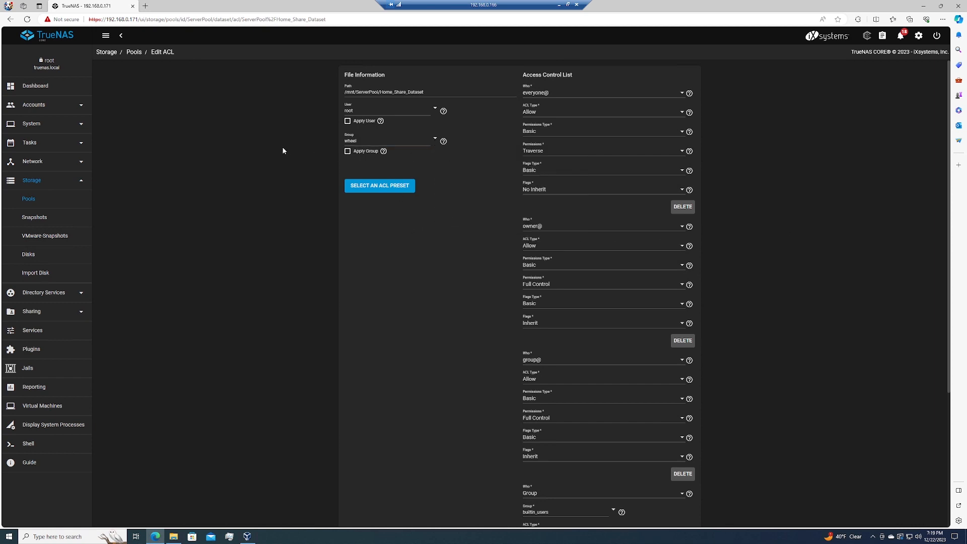
left_click(364, 156)
- Load the HOME preset ACL for Home_Share_Dataset and save the permissions
left_click(386, 189)
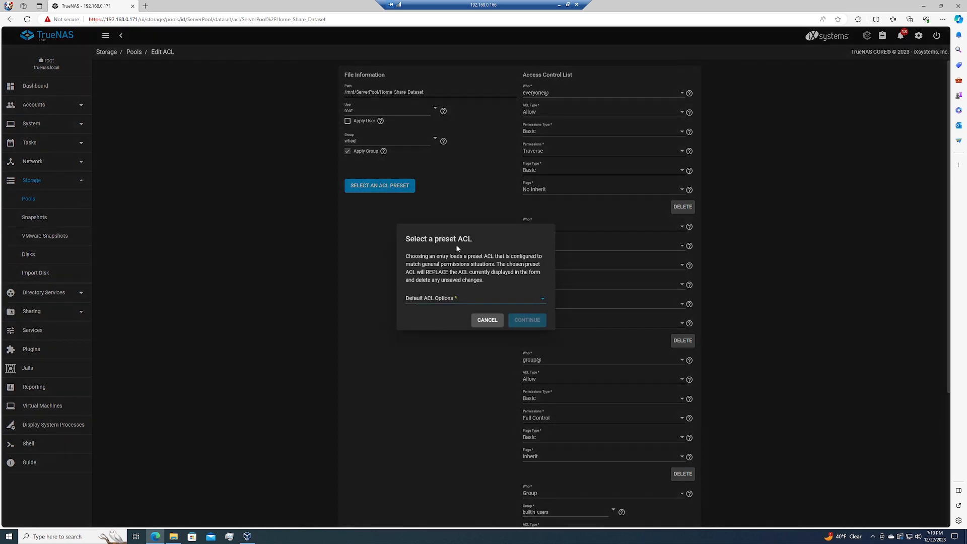
left_click(453, 298)
left_click(416, 334)
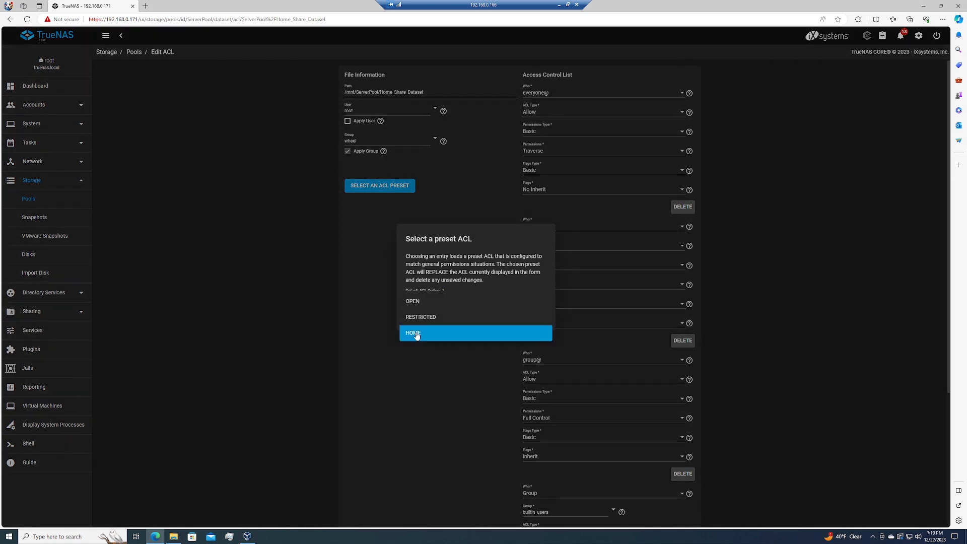
left_click(525, 320)
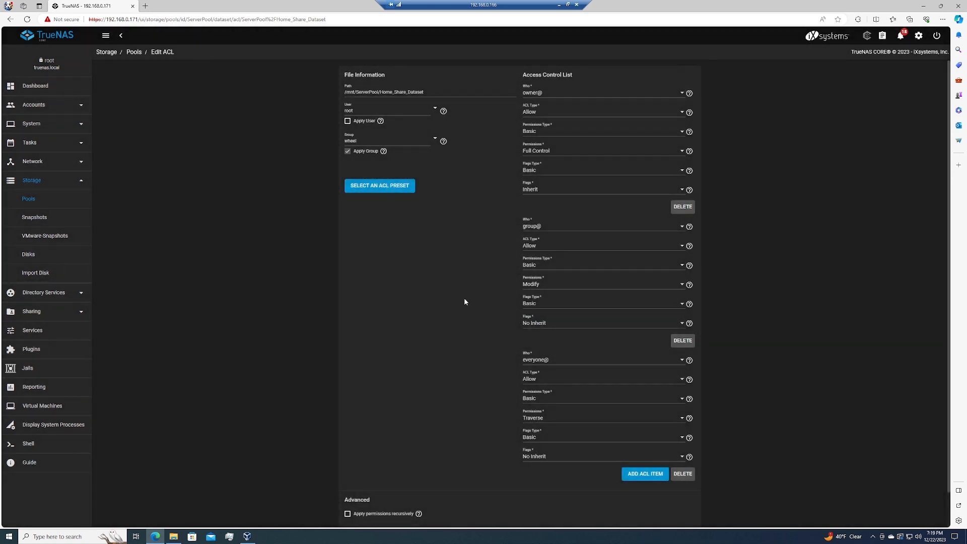
scroll(461, 281, "down", 1)
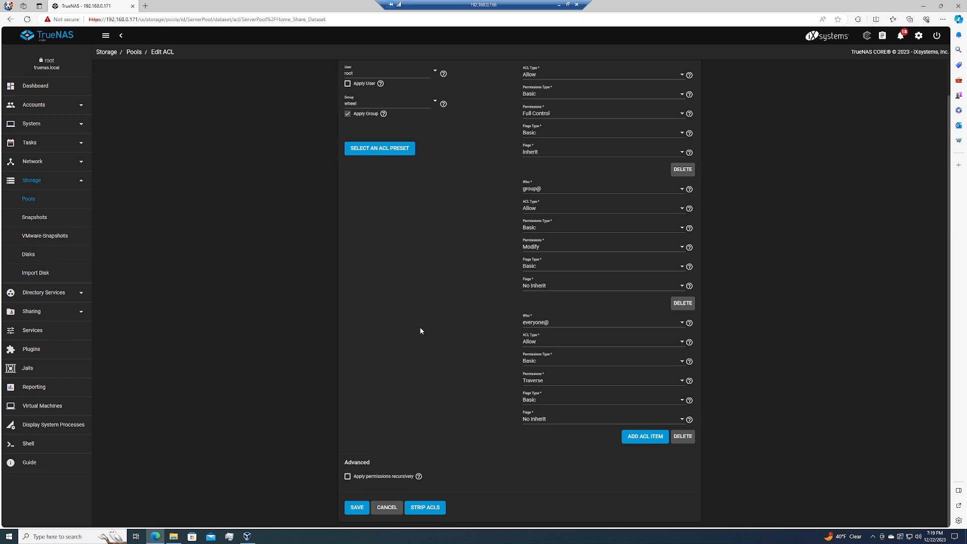
left_click(354, 506)
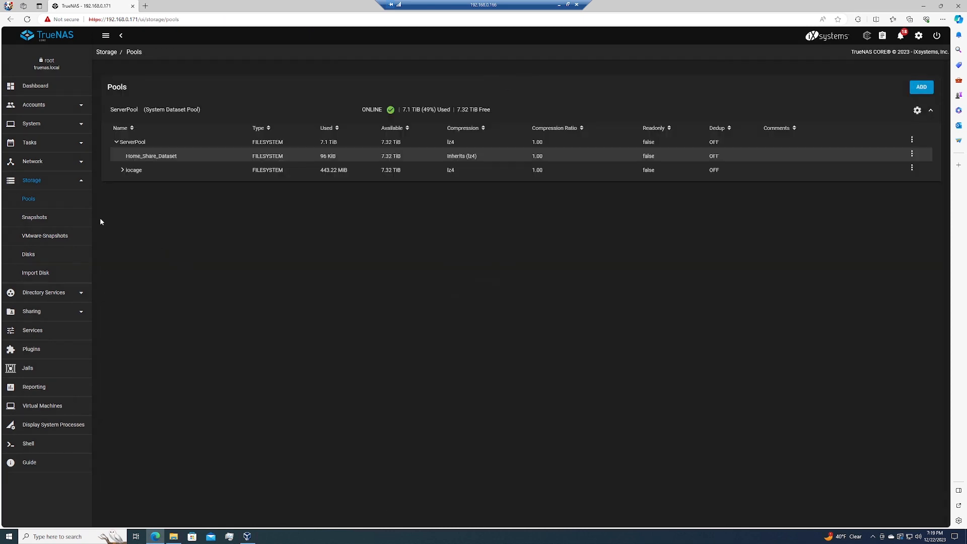
- Start a new Windows (SMB) share with the path /mnt/ServerPool/Home_Share_Dataset
left_click(56, 311)
left_click(54, 311)
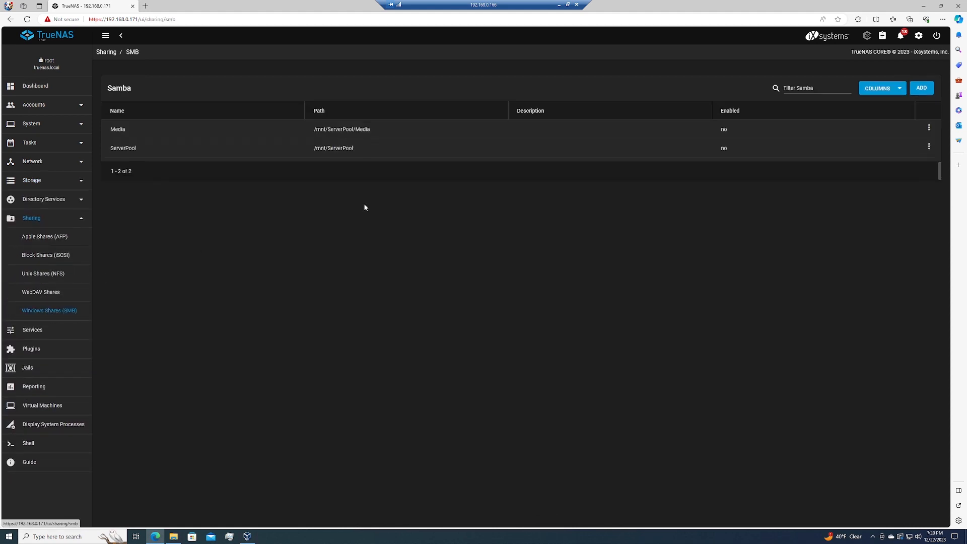
left_click(922, 88)
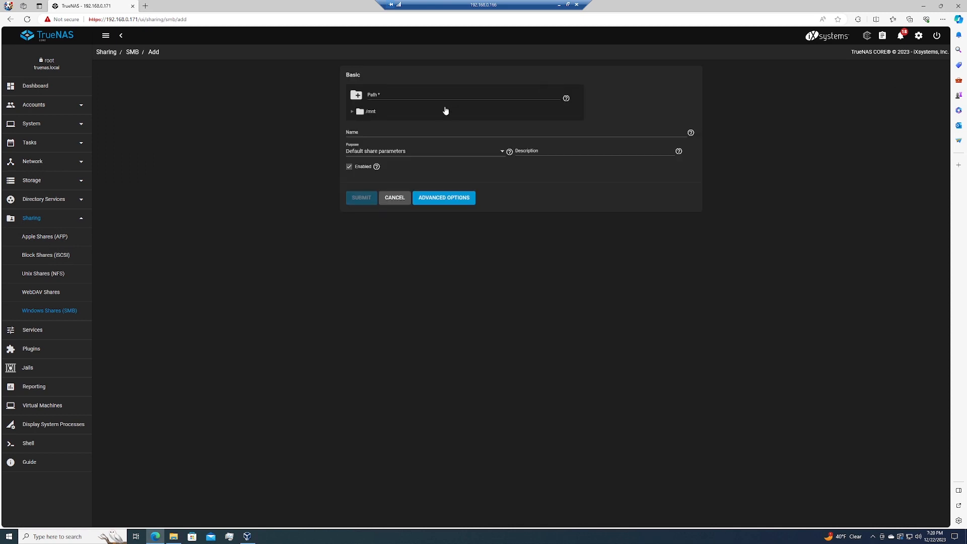
left_click(351, 112)
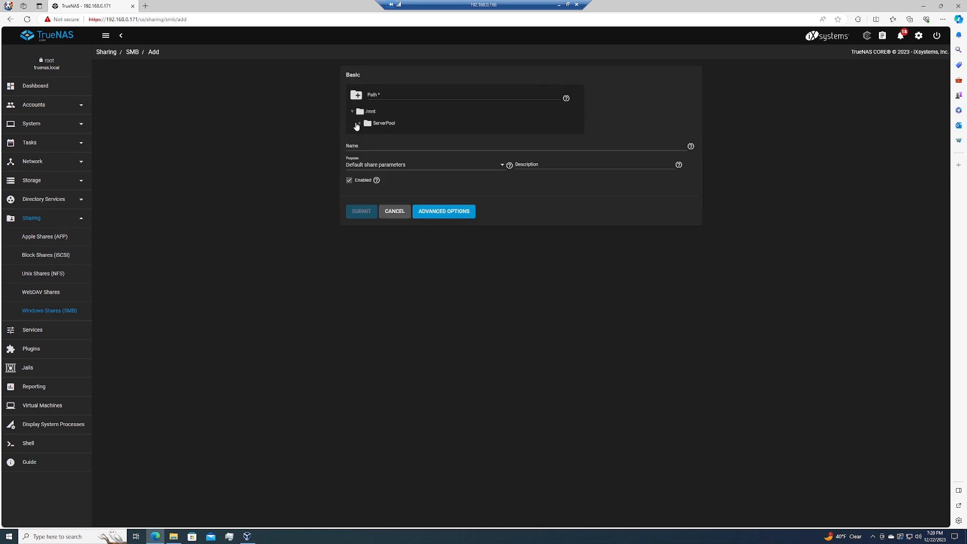
left_click(358, 124)
left_click(401, 135)
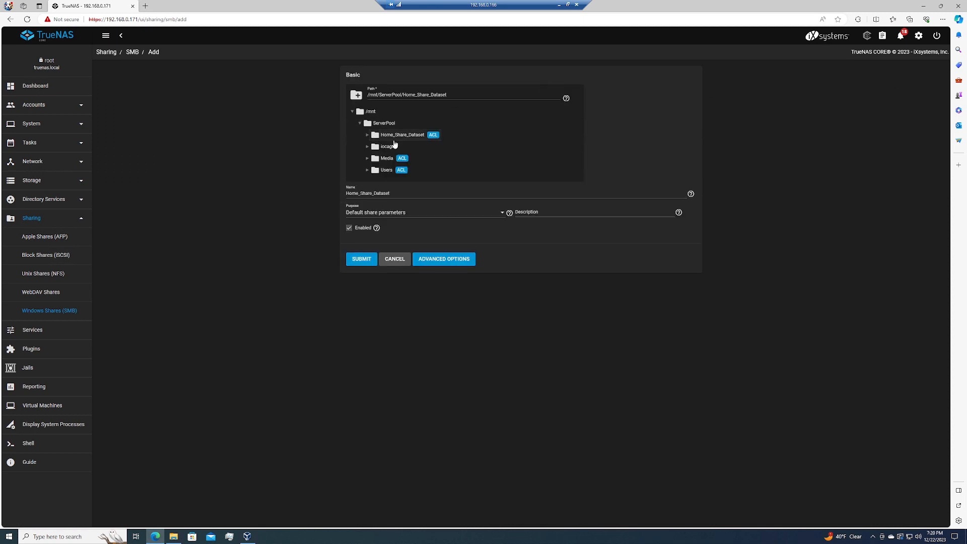
- Set the share's purpose to No presets, enable Use as Home Share in the advanced options, and submit the share
left_click(449, 261)
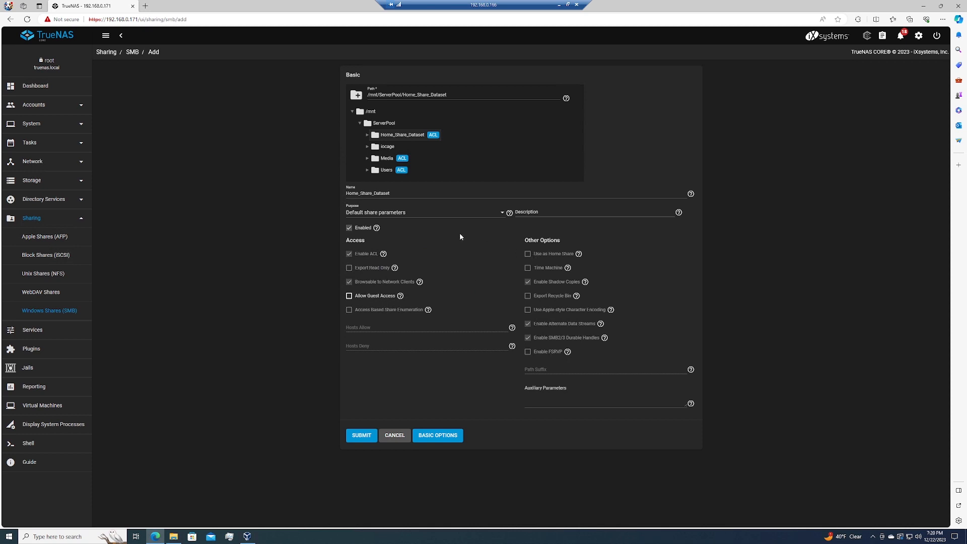
left_click(452, 213)
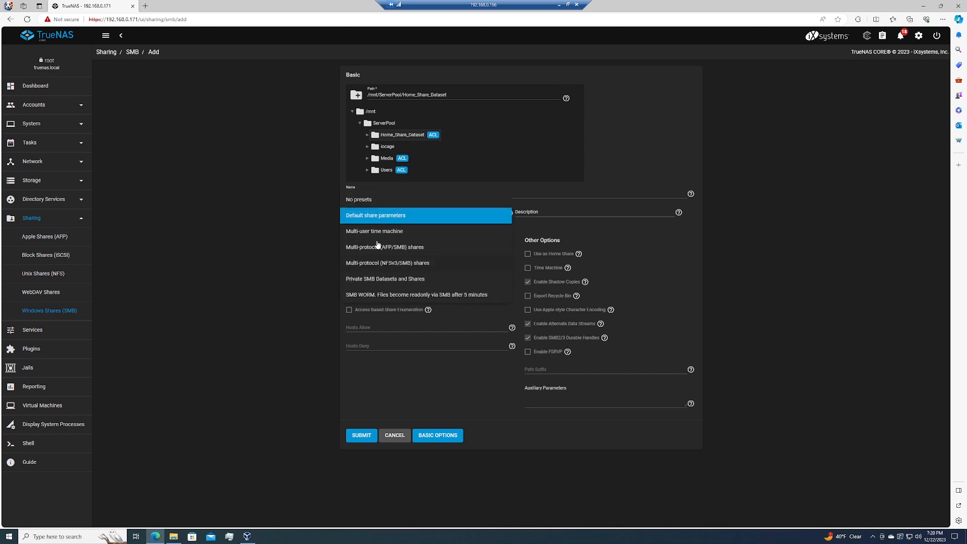
left_click(371, 200)
left_click(528, 254)
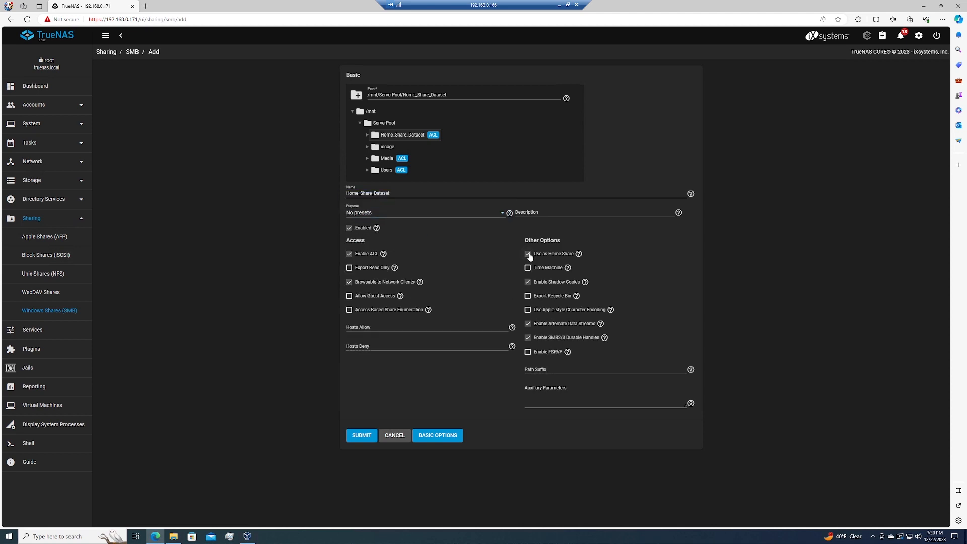
left_click(362, 434)
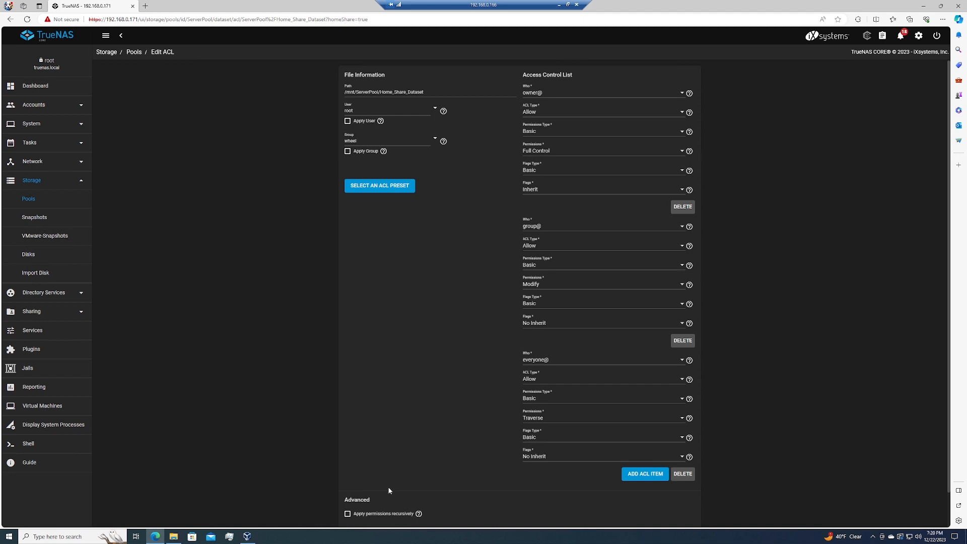
- Save the ACL of Home_Share_Dataset and display the list of Windows (SMB) shares
scroll(388, 490, "down", 1)
left_click(358, 507)
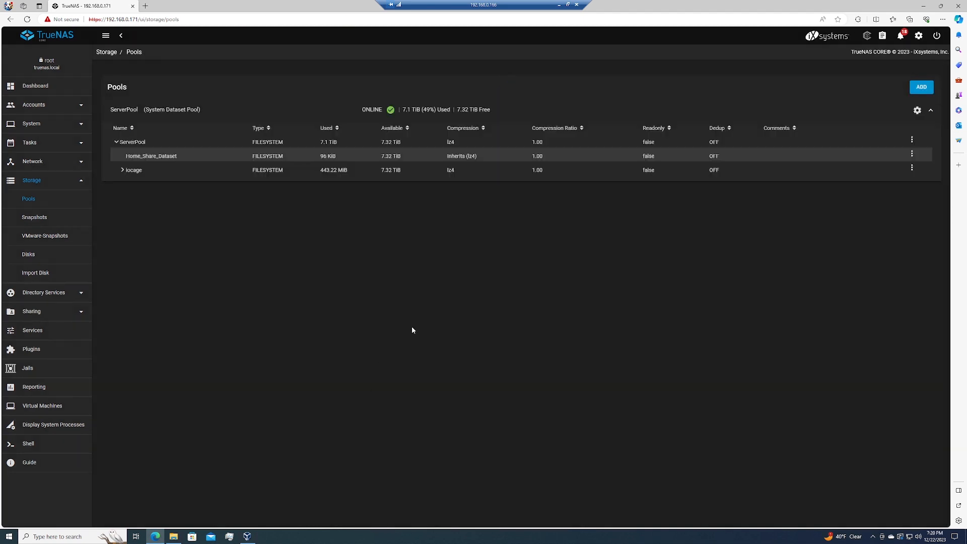
left_click(52, 312)
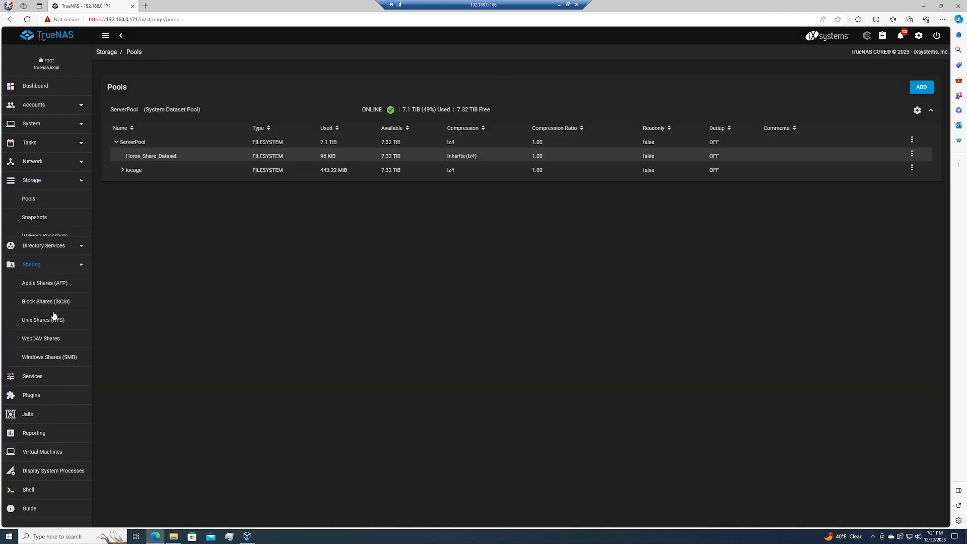
left_click(50, 311)
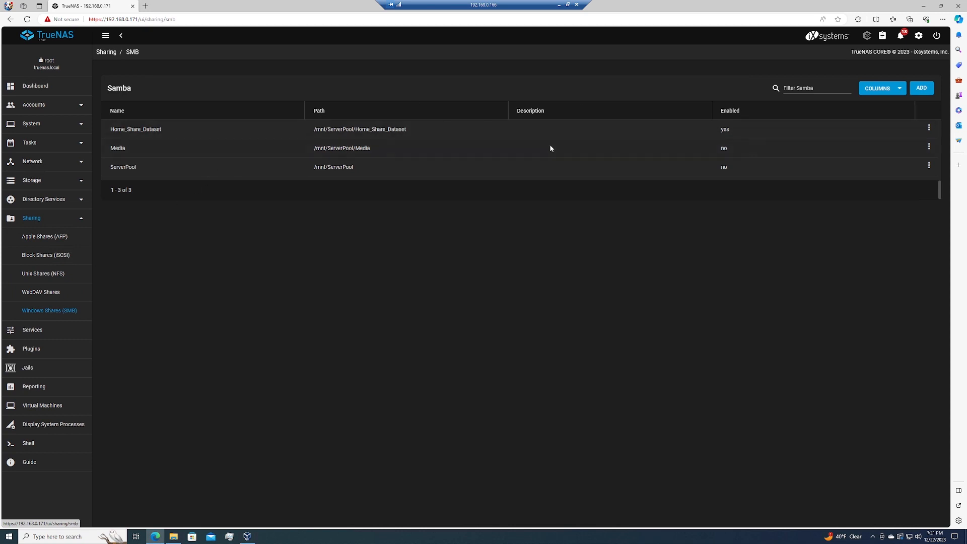
- Start a new user account with the full name testUser and the username testuser
left_click(65, 112)
left_click(30, 142)
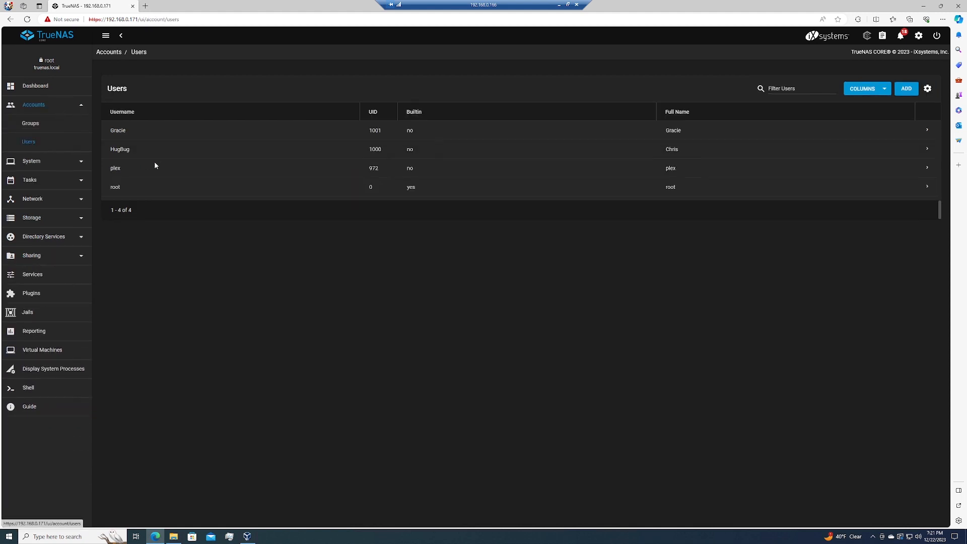
left_click(907, 89)
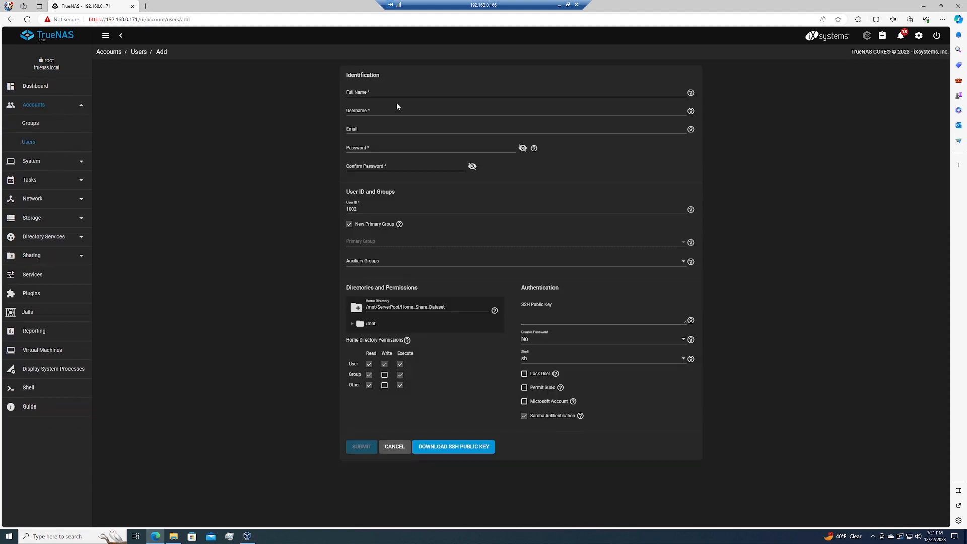
left_click(397, 103)
type("testUser")
key("Tab")
key("Tab")
- Enter and confirm the new user's account password, then submit the user
key("Tab")
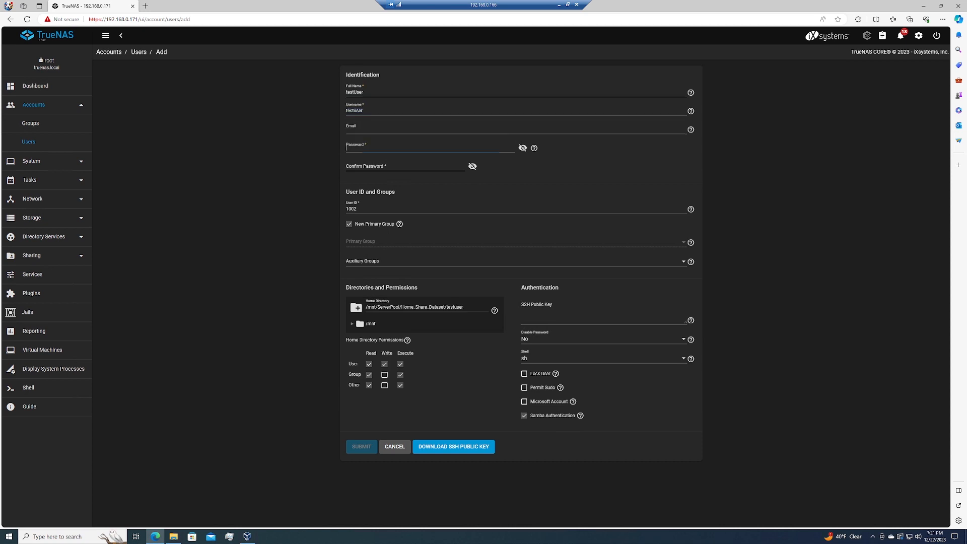
type("••••")
key("Tab")
key("Tab")
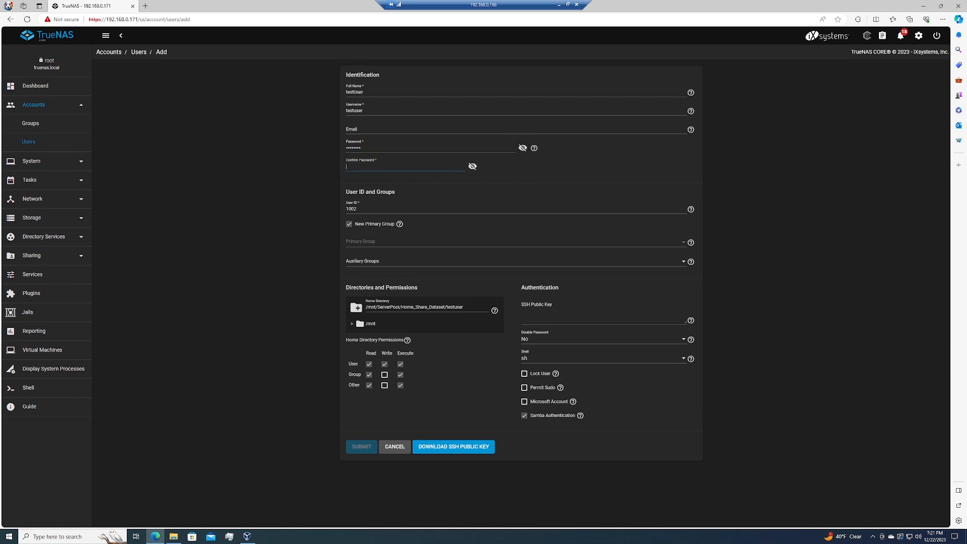
type("••••••••")
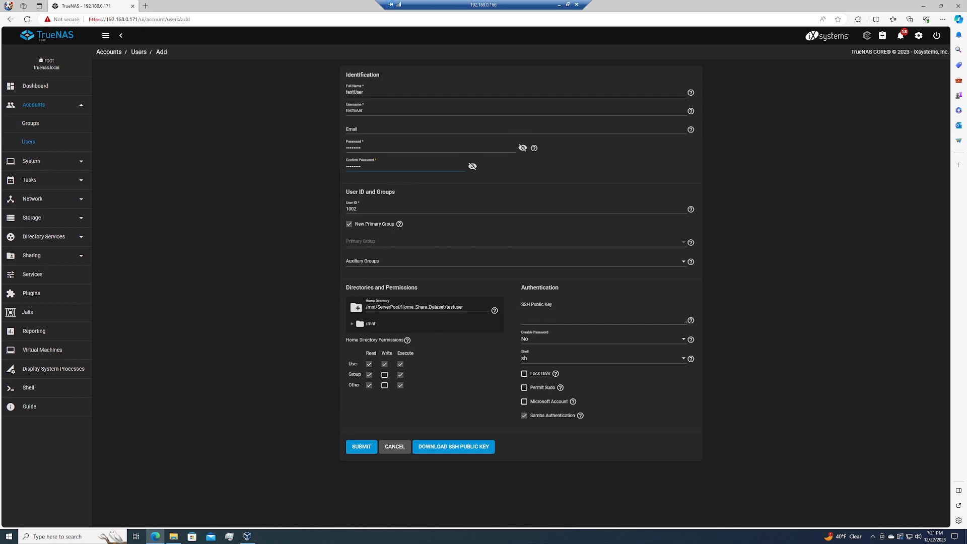
left_click(362, 448)
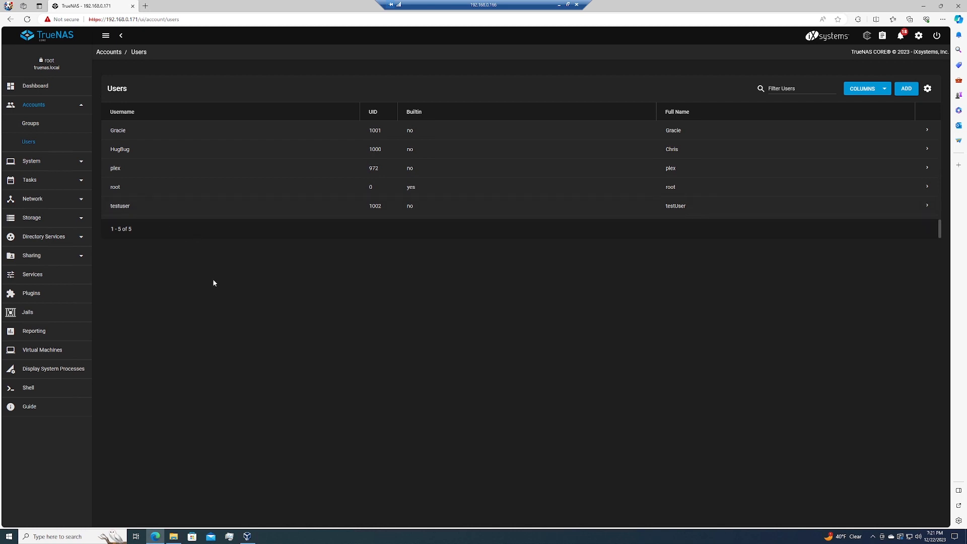
- Switch to File Explorer and try to connect to the TRUENAS network computer as testuser with the account password
left_click(177, 536)
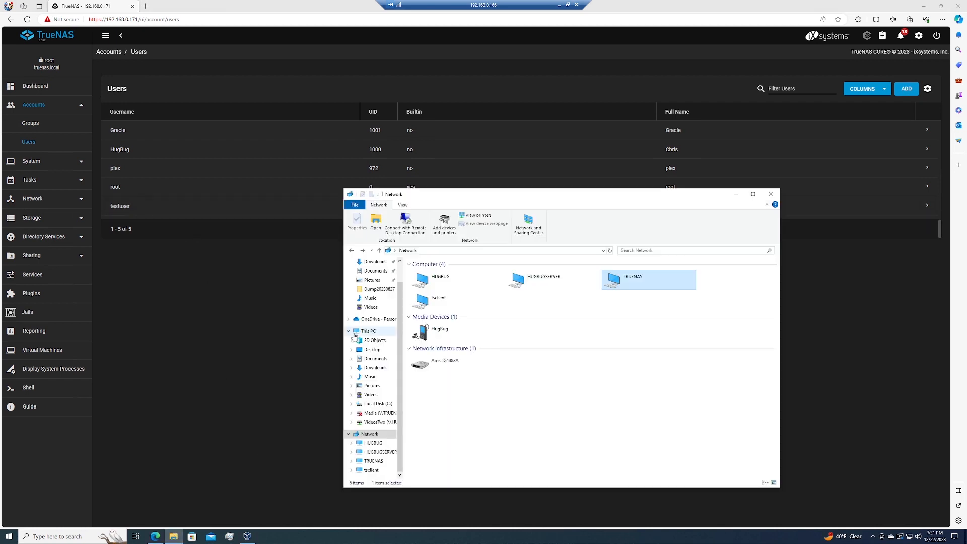
left_click(511, 419)
left_click(614, 283)
type("test")
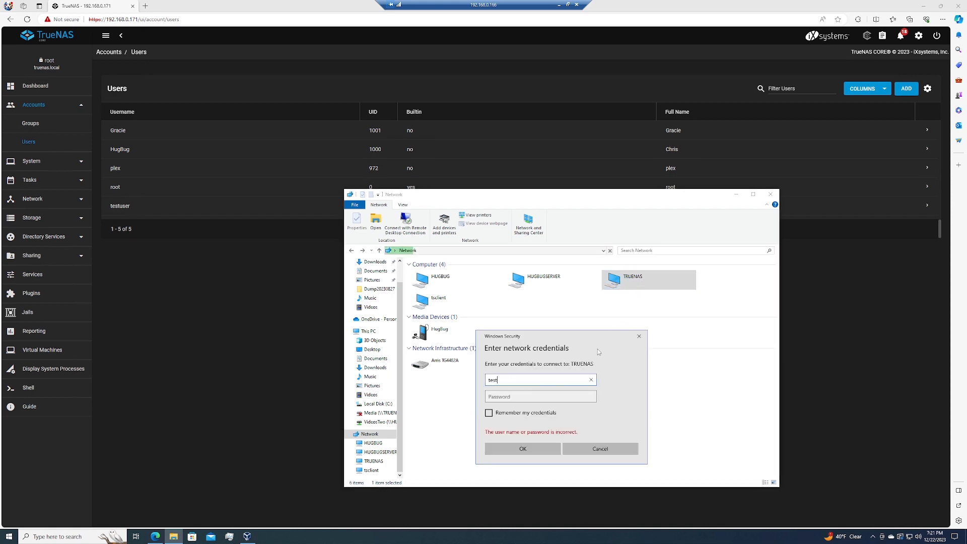
type("user")
key("Tab")
type("••••••••")
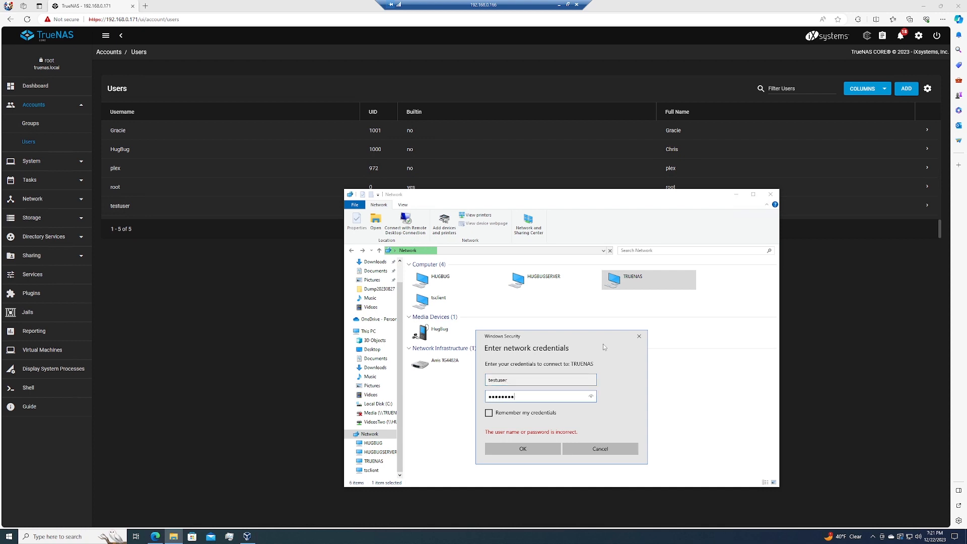
key("Return")
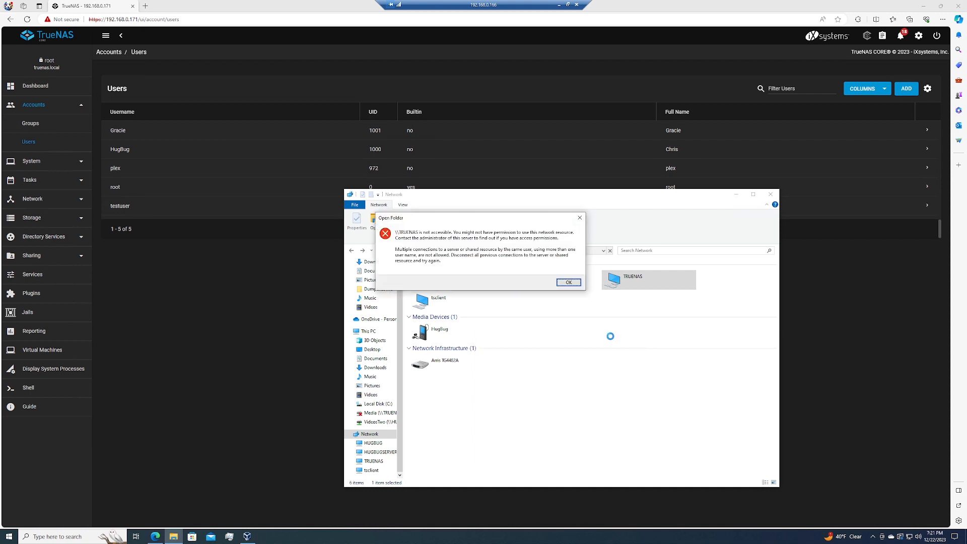
left_click(568, 282)
- View the shares on TRUENAS from the other computer's File Explorer window
left_click(350, 340)
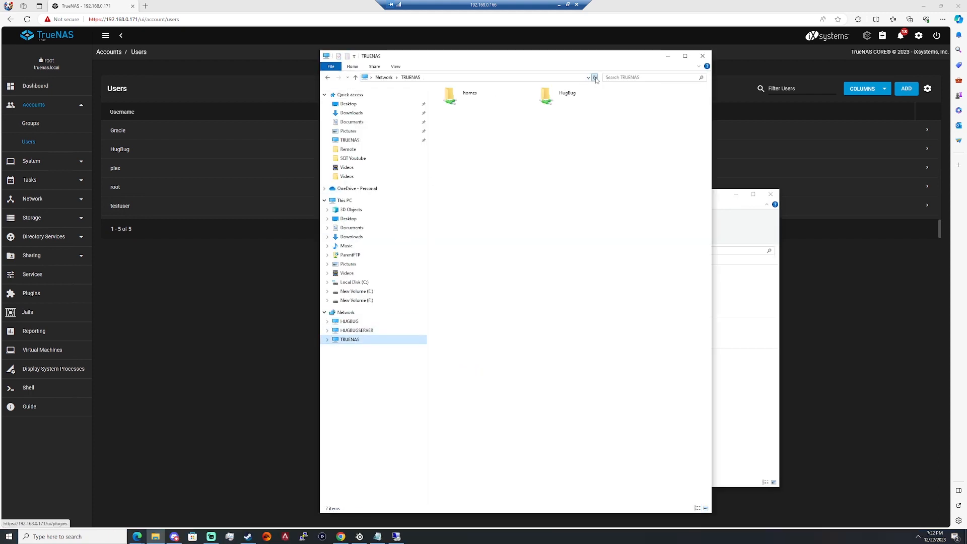
left_click_drag(568, 62, 603, 86)
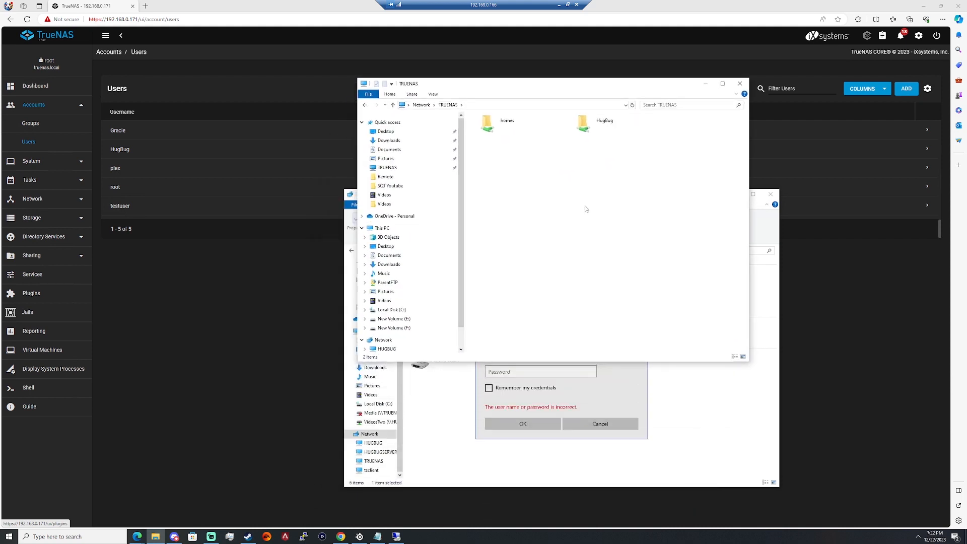
- Look inside the HugBug and homes shares on TRUENAS in turn, then return to the share list
left_click_drag(496, 163, 598, 116)
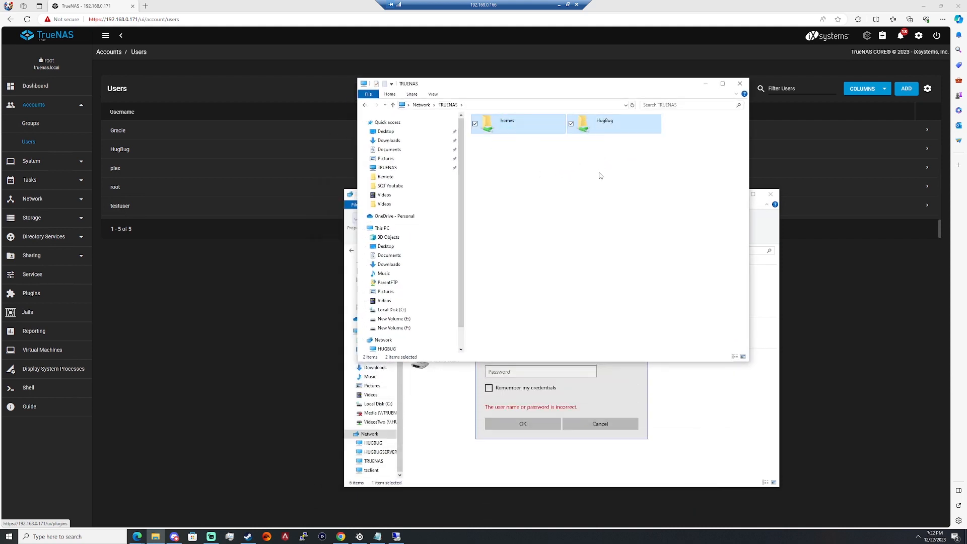
double_click(584, 124)
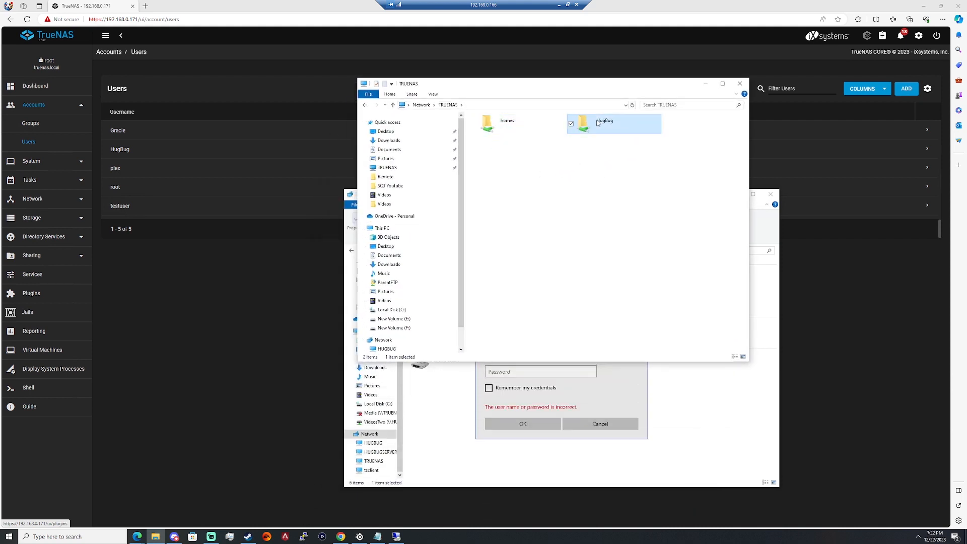
left_click(455, 108)
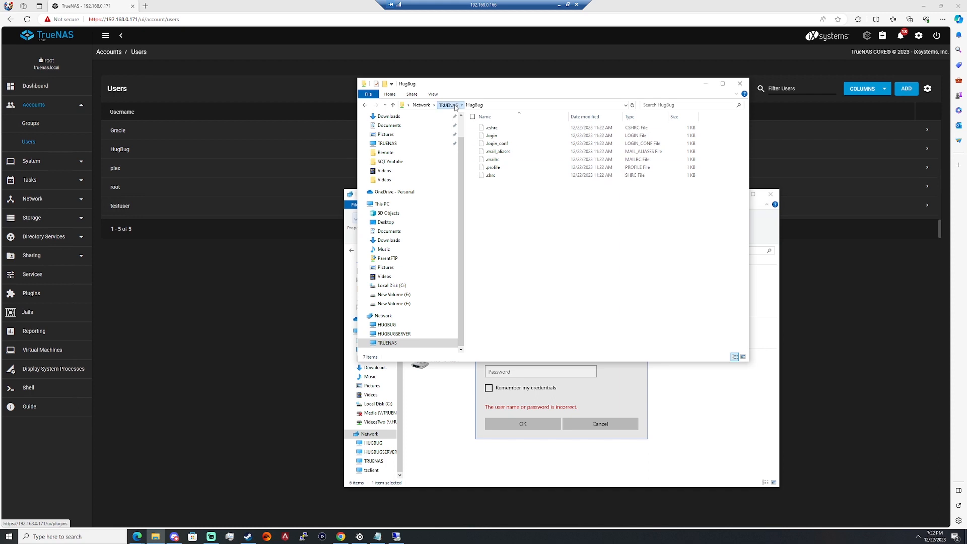
double_click(486, 127)
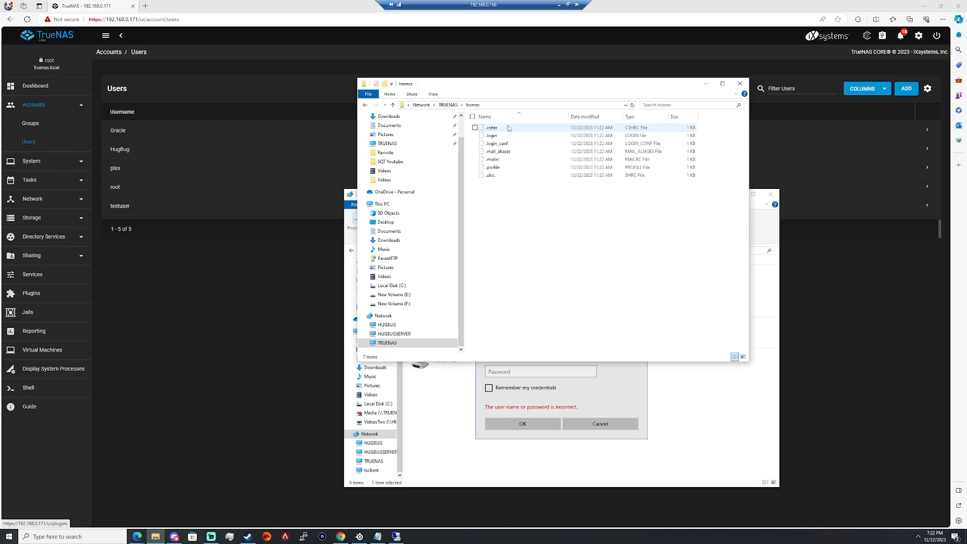
left_click(443, 107)
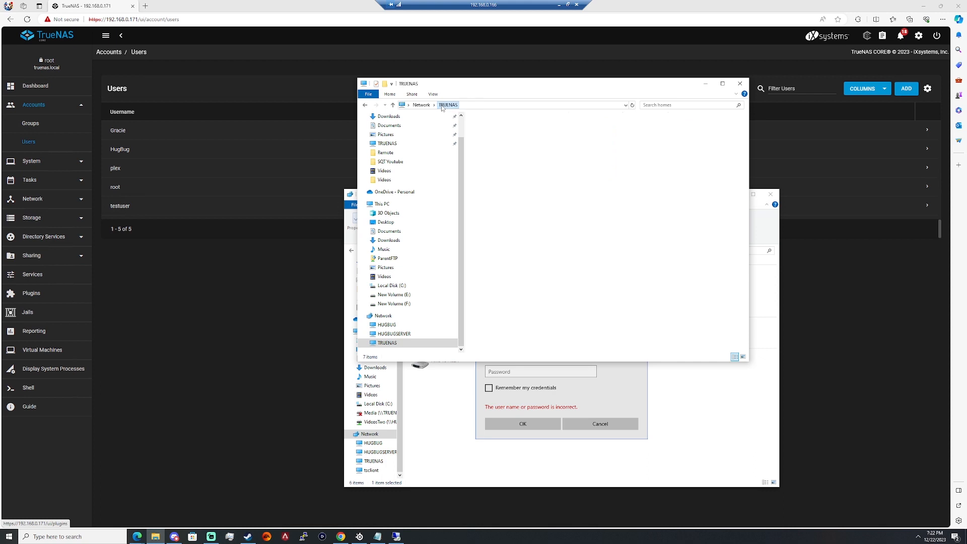
- Switch back to TrueNAS, turn off Browsable to Network Clients for the Home_Share_Dataset SMB share, and save the share
left_click(710, 85)
left_click(388, 70)
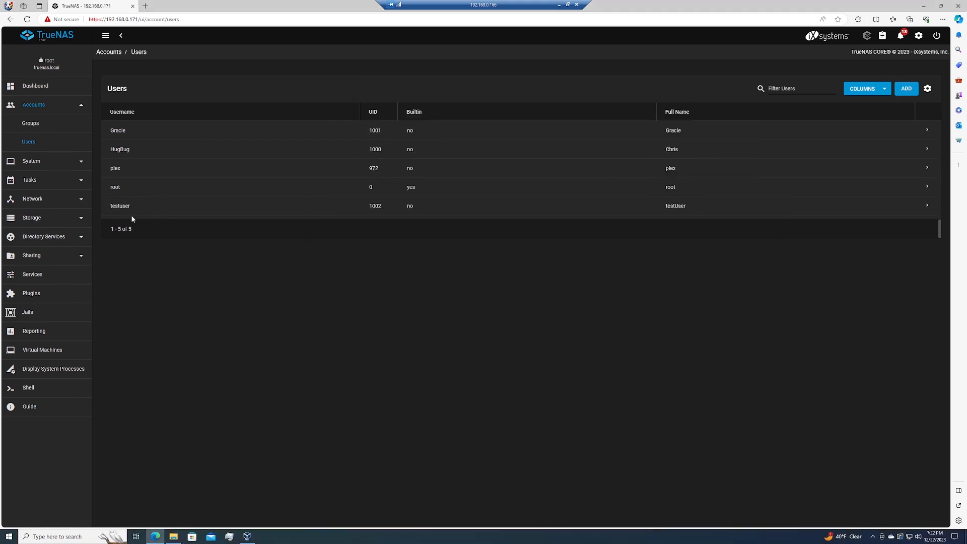
left_click(59, 257)
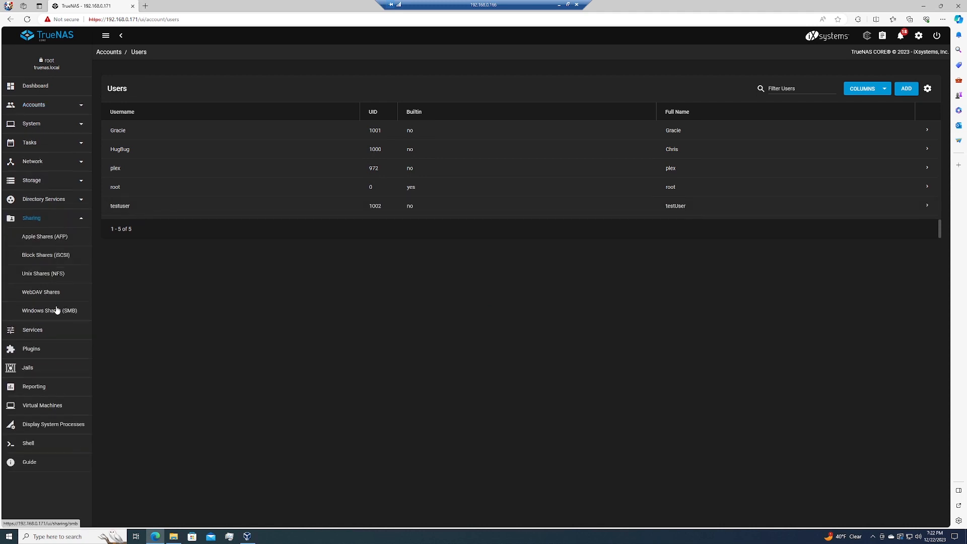
left_click(57, 310)
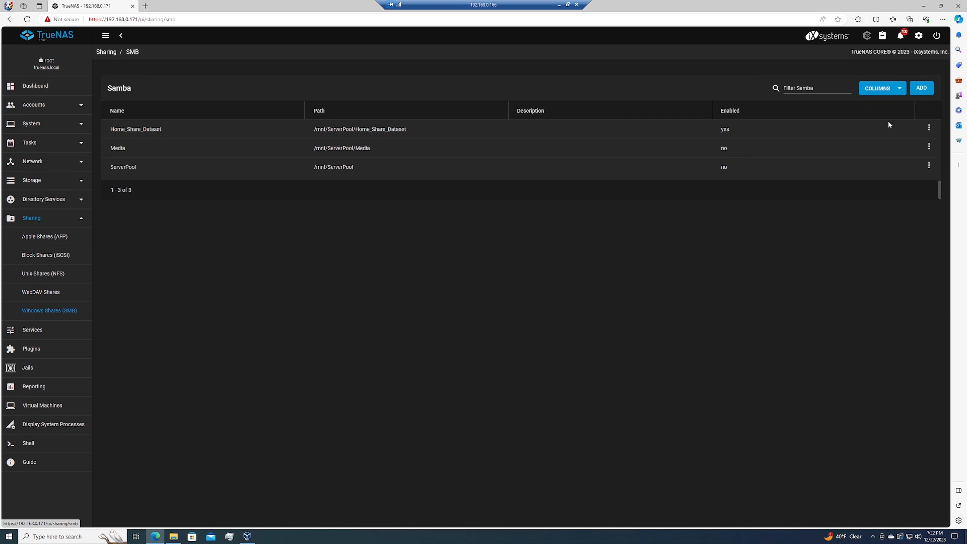
left_click(929, 128)
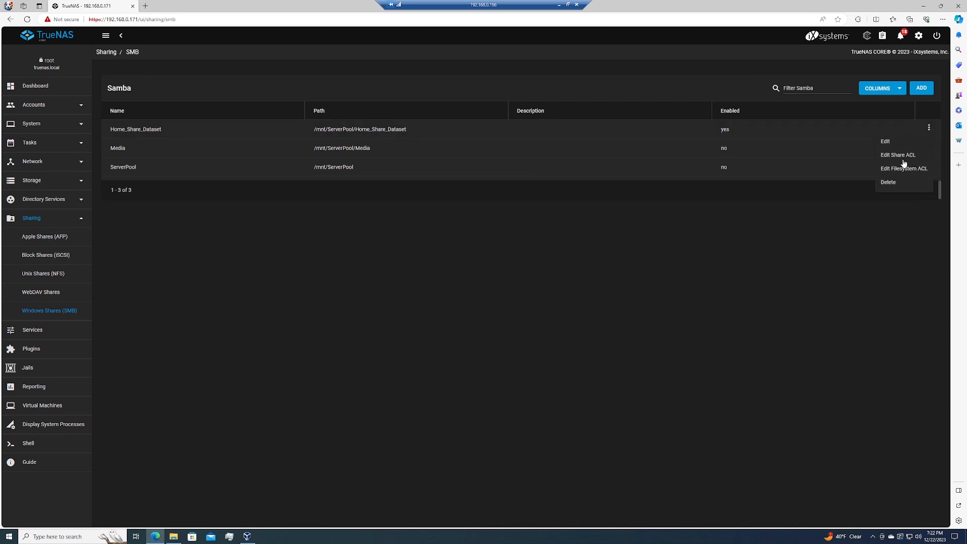
left_click(897, 143)
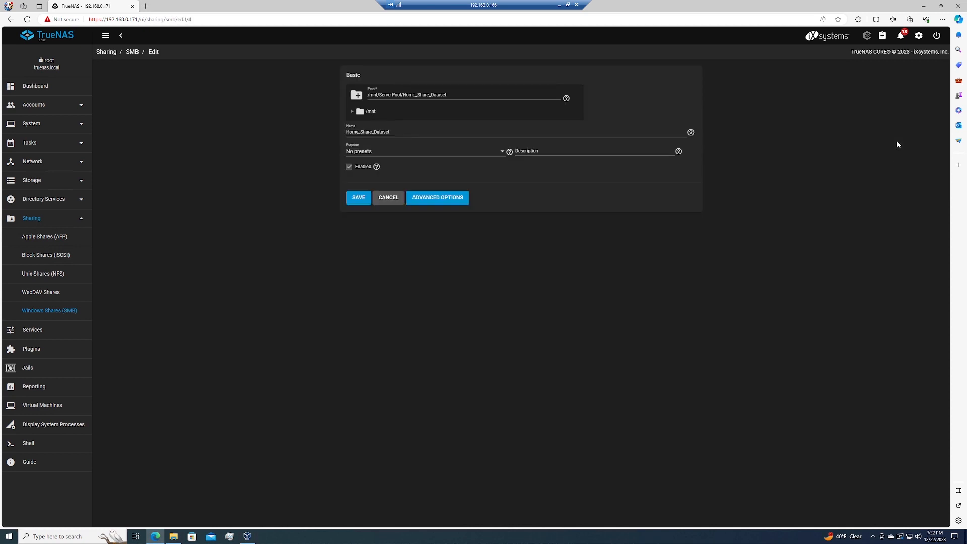
left_click(419, 201)
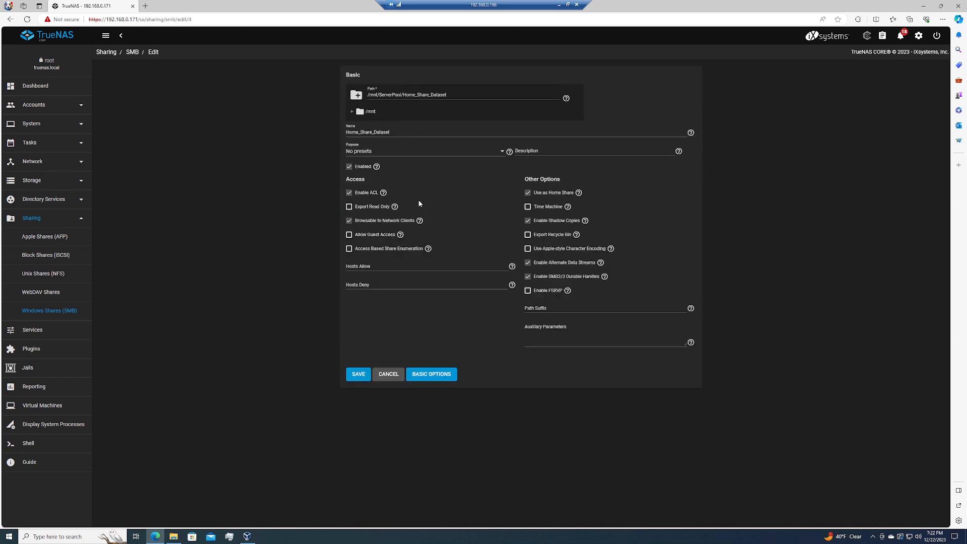
left_click(395, 222)
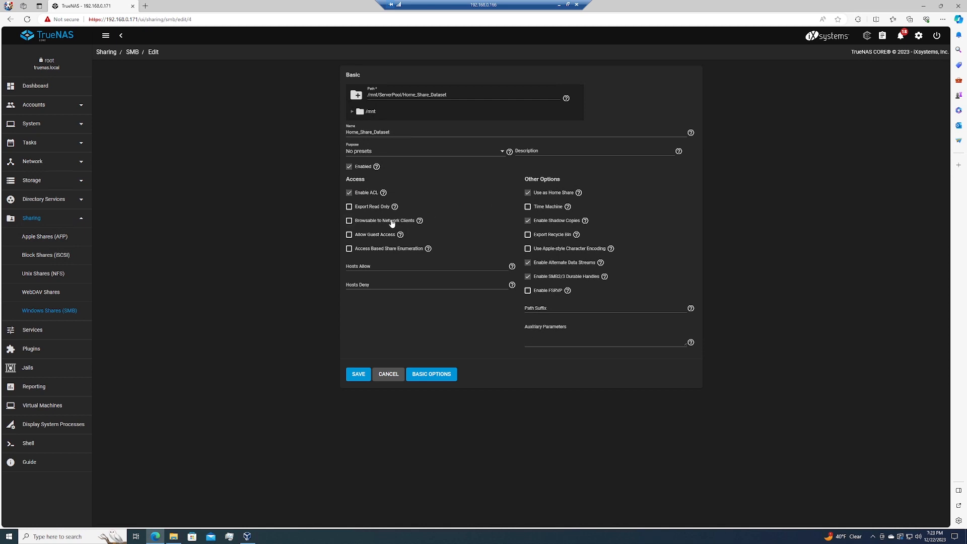
left_click(358, 380)
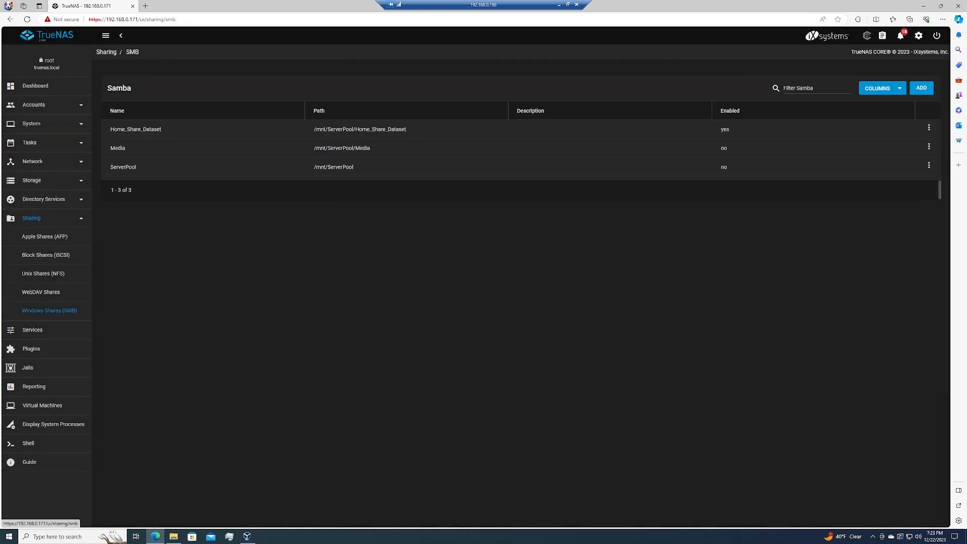
- Switch to File Explorer, refresh the TRUENAS share list and open the HugBug share
key("alt+Tab")
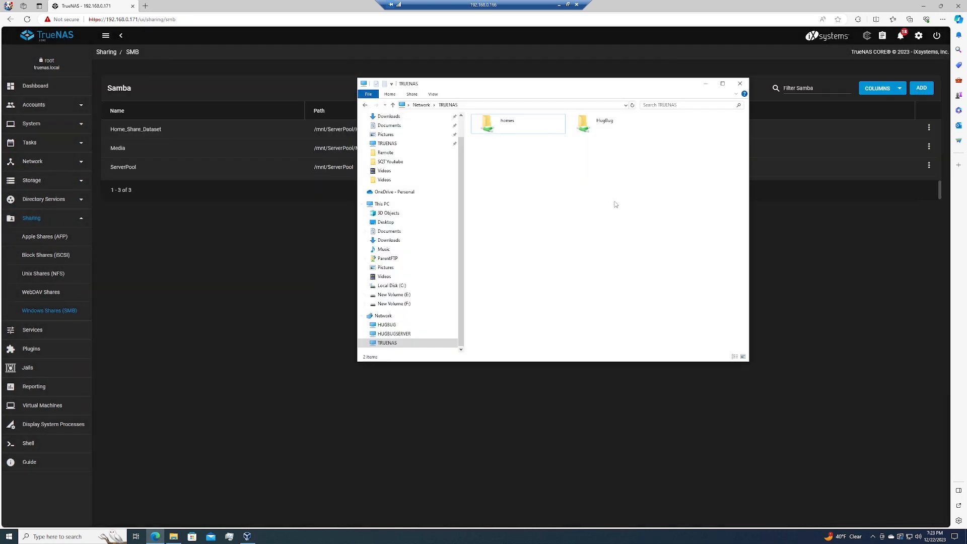
key("F5")
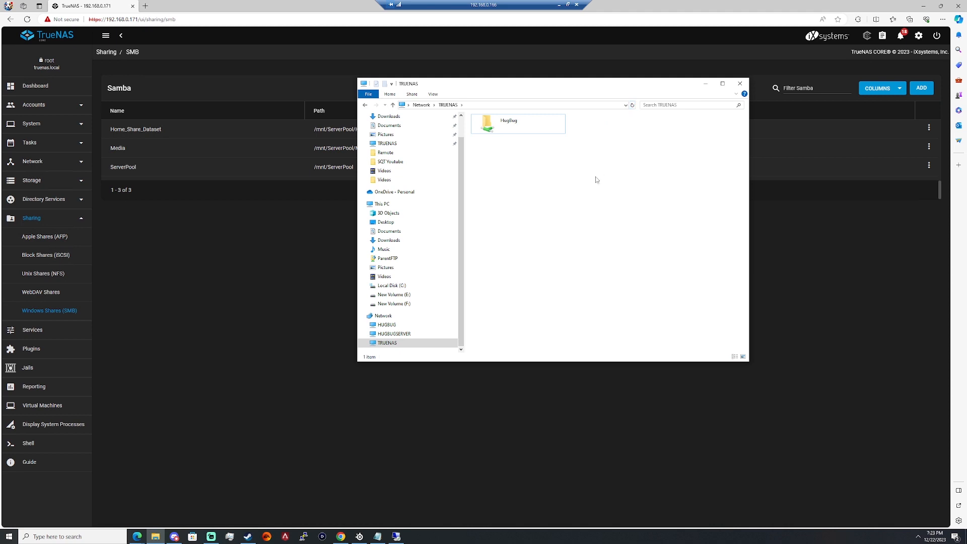
double_click(534, 131)
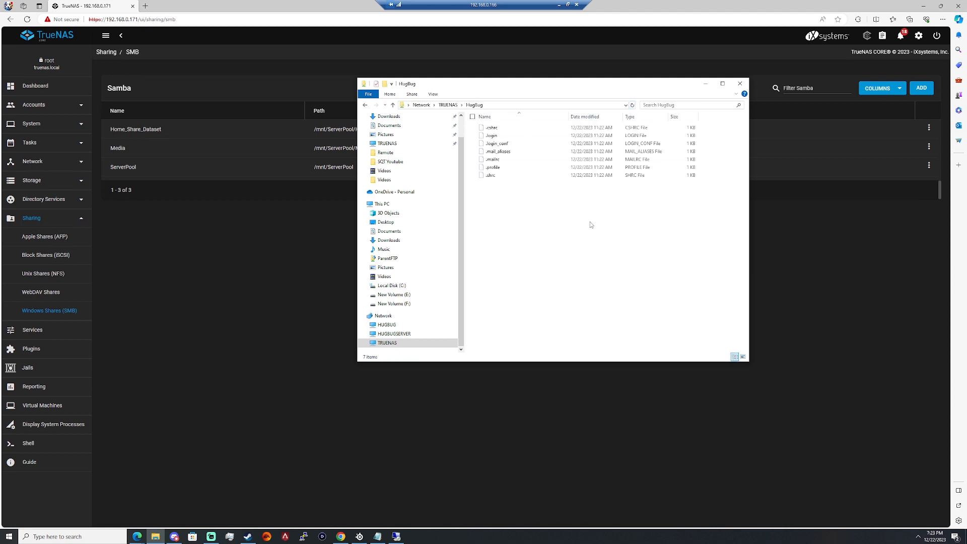
- Permanently delete all the files in the HugBug share and return to the TRUENAS share list
left_click_drag(584, 201, 481, 126)
key("Delete")
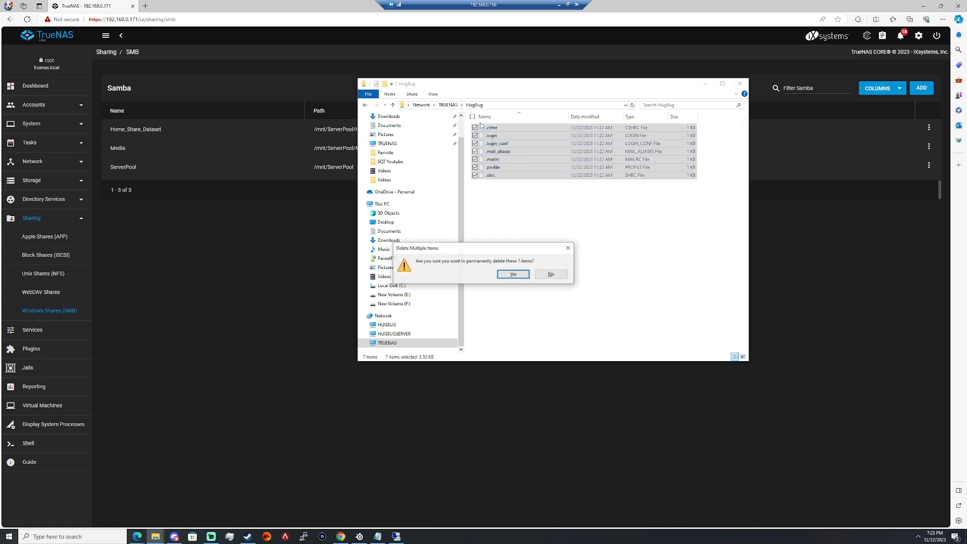
left_click(521, 275)
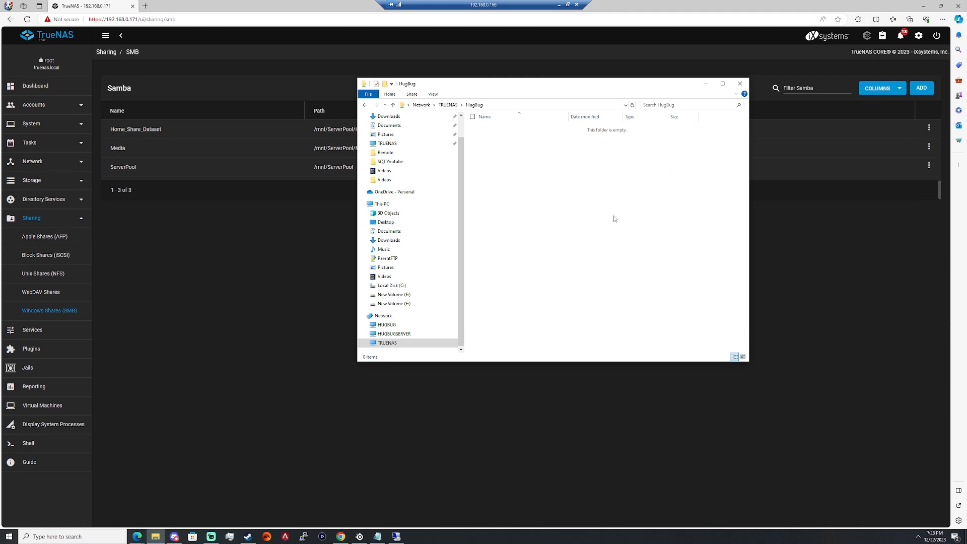
left_click(444, 103)
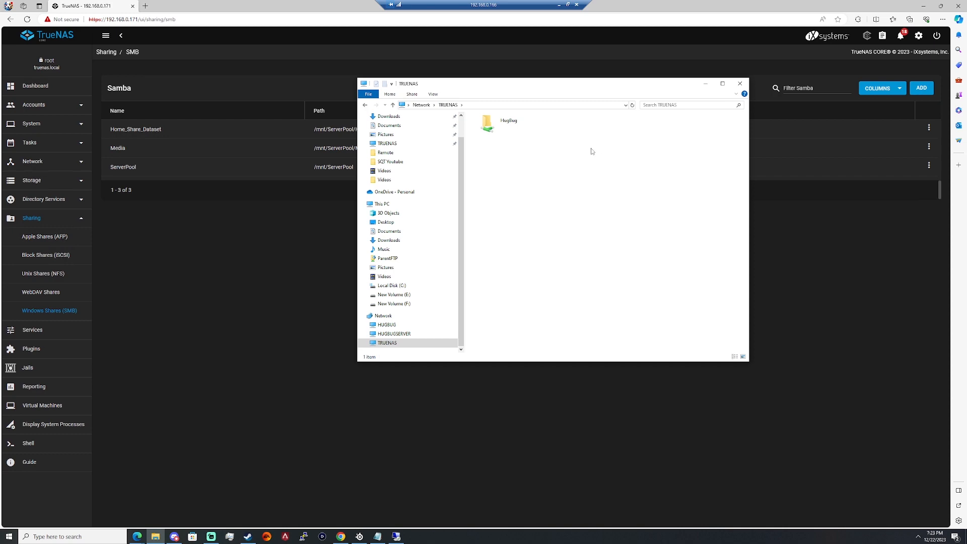